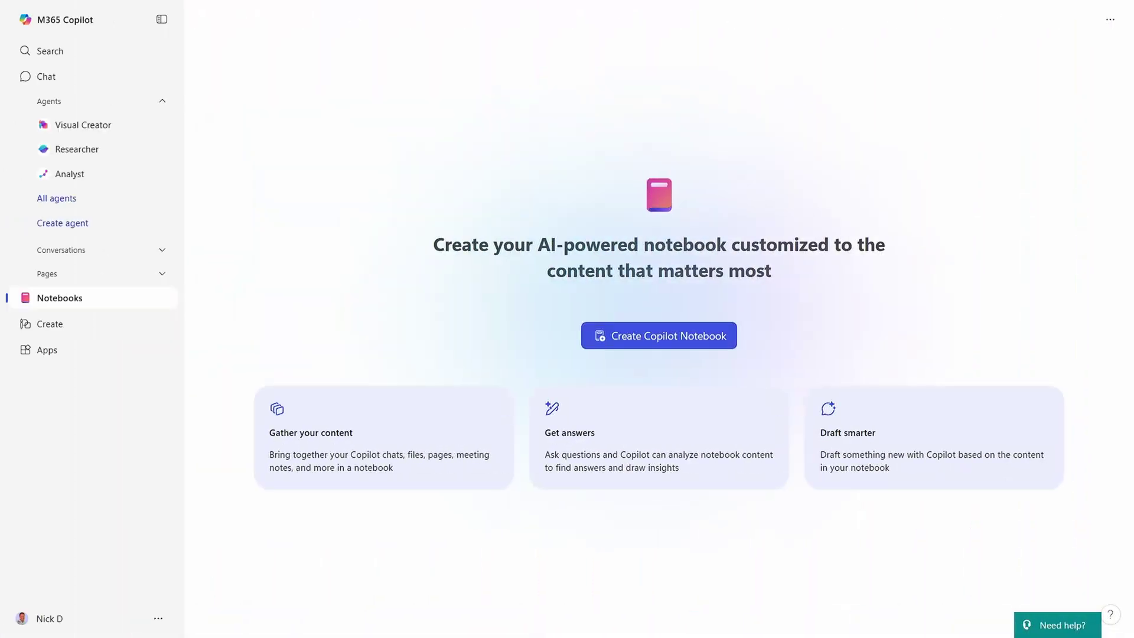
Step: Start a new Copilot notebook named "Project Breadcrumb" and search the reference files for "pow"
{"action": "left_click", "coordinate": [665, 345]}
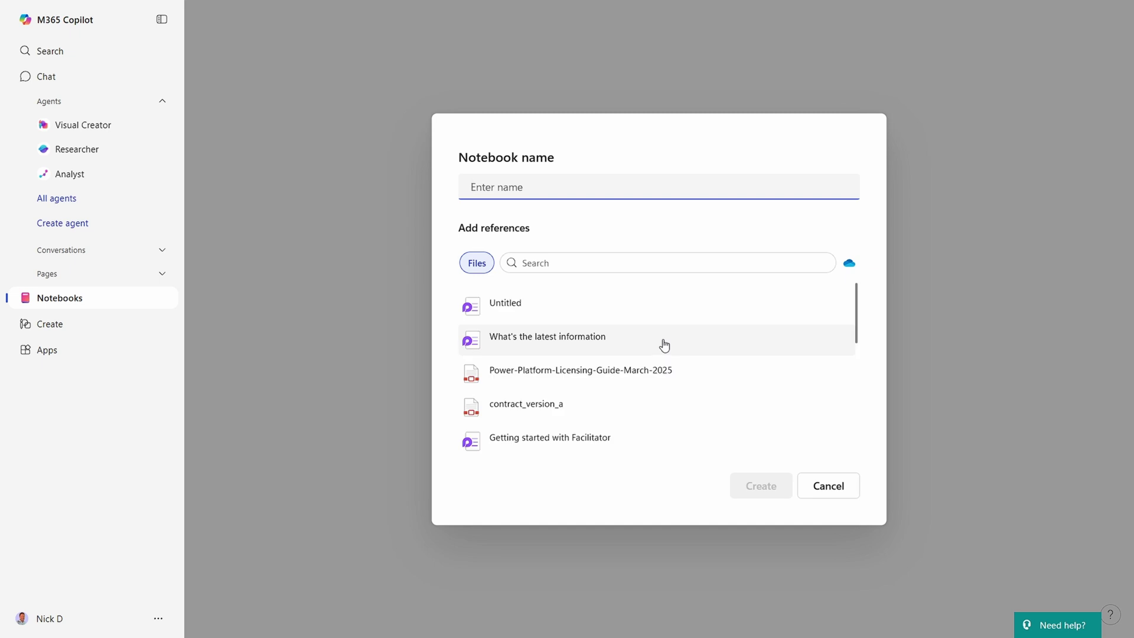
{"action": "left_click", "coordinate": [490, 193]}
{"action": "type", "text": "Project Breadc"}
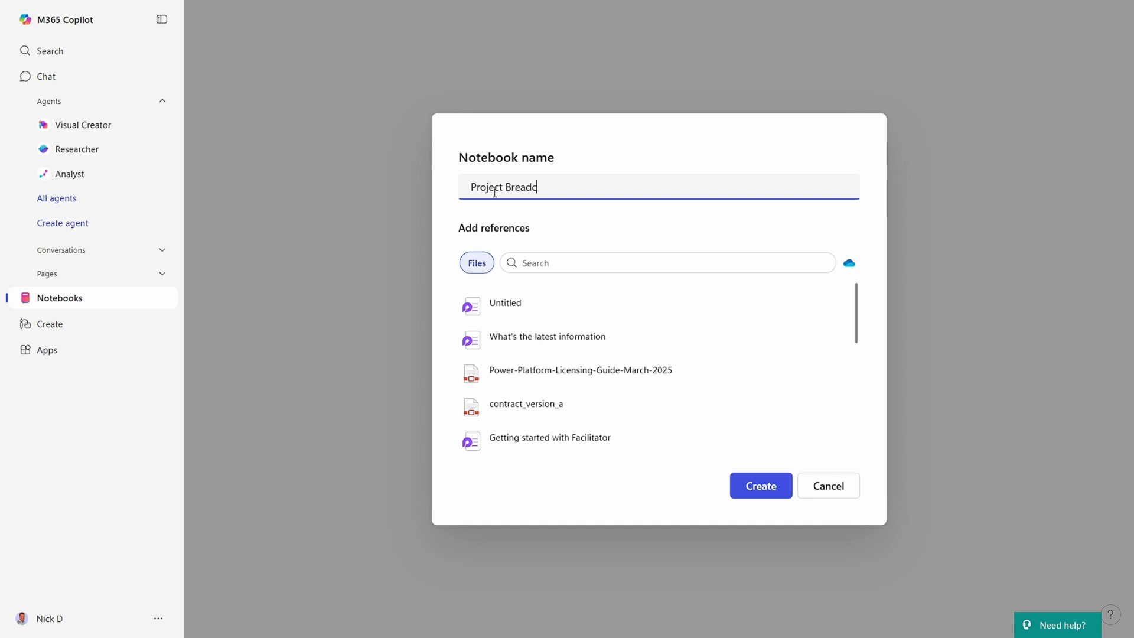
{"action": "type", "text": "rumb"}
{"action": "left_click", "coordinate": [541, 264]}
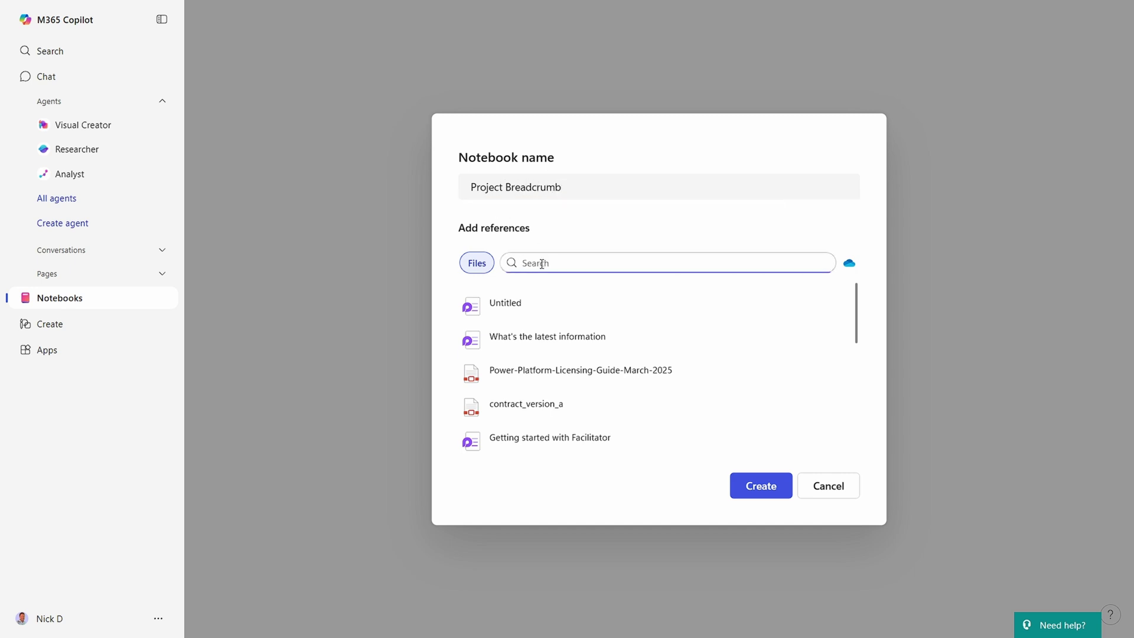
{"action": "type", "text": "pow"}
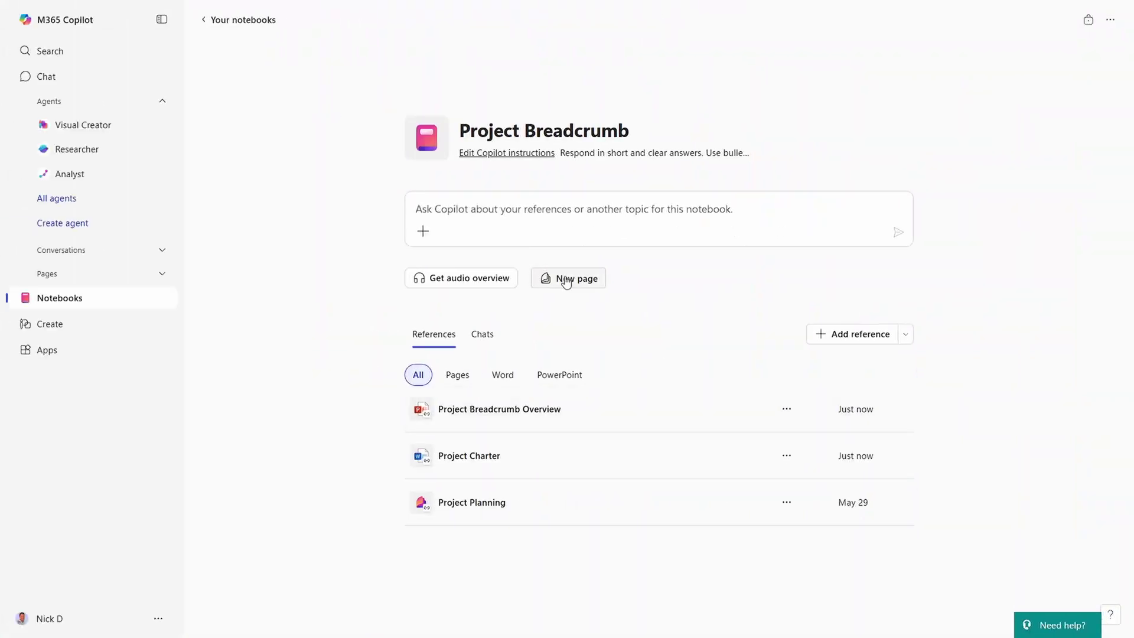
Step: Add a new page titled "Latest updates on Project Breadcrumb" to the Project Breadcrumb notebook
{"action": "left_click", "coordinate": [566, 280]}
{"action": "type", "text": "Latest up"}
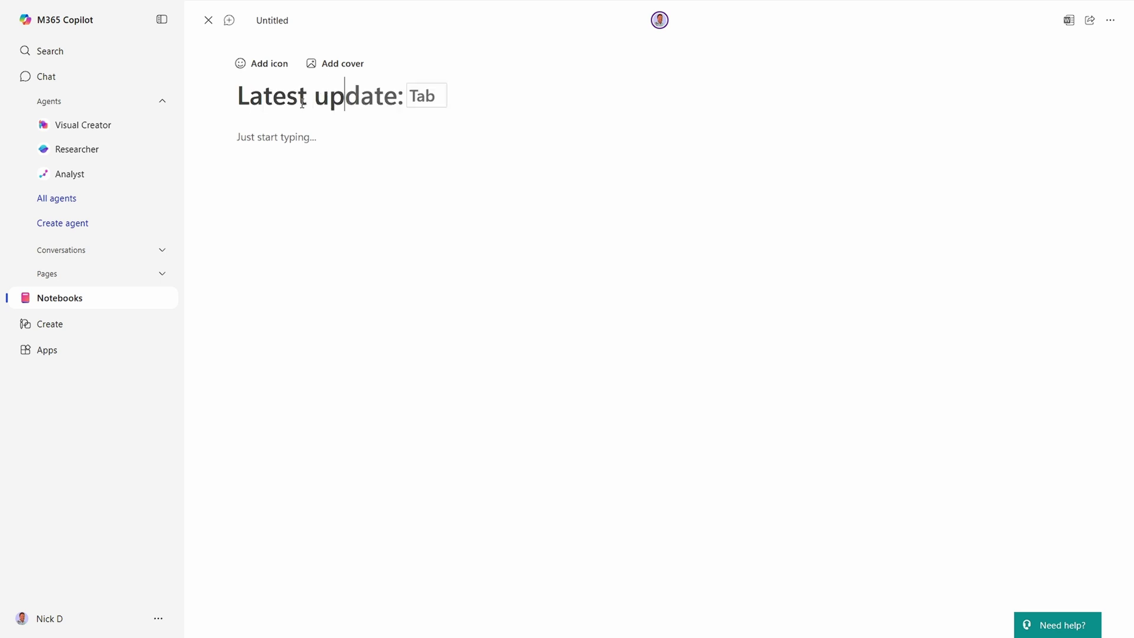
{"action": "type", "text": "dates on Project Breadcrumb"}
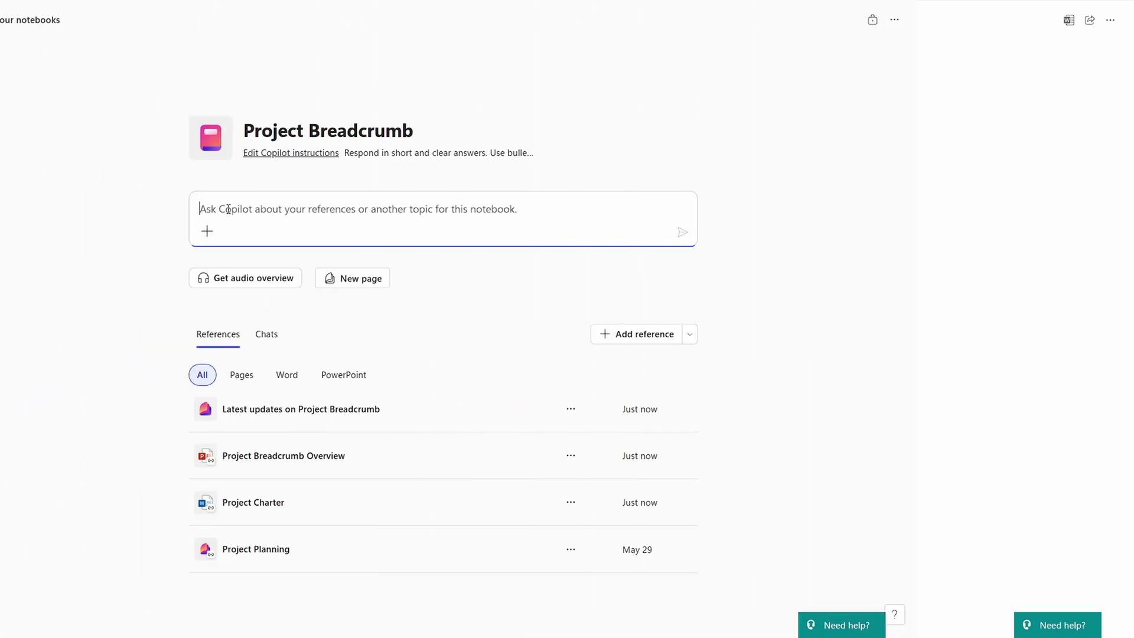
Step: Ask the notebook "Tell me about the latest project updates" and return to the Project Breadcrumb overview
{"action": "type", "text": "Tell me about the la"}
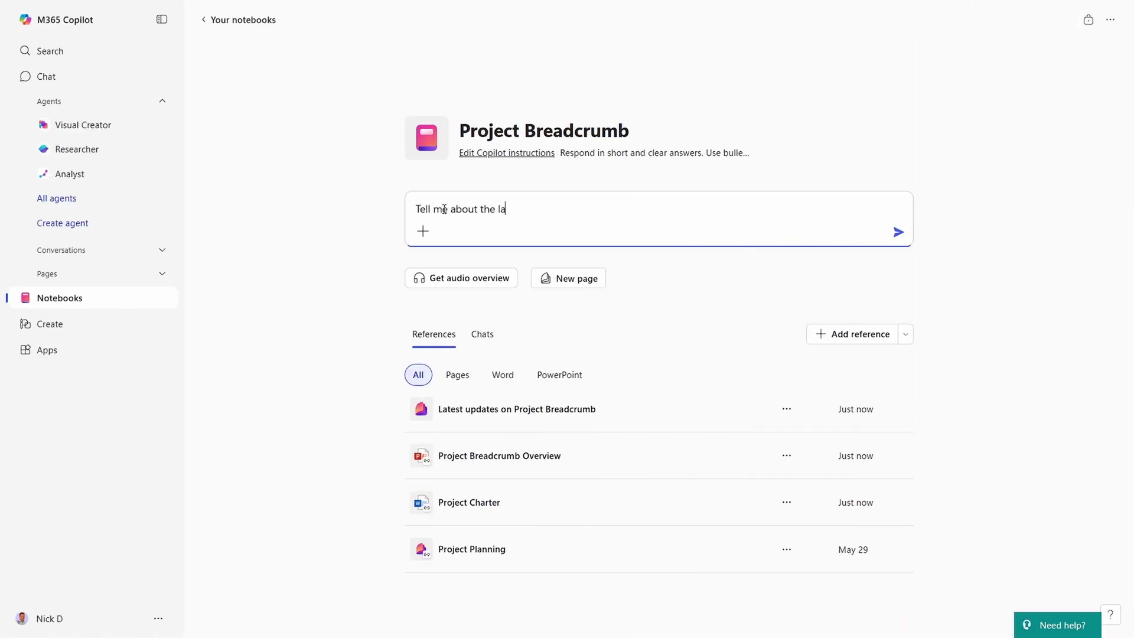
{"action": "type", "text": "test project upda"}
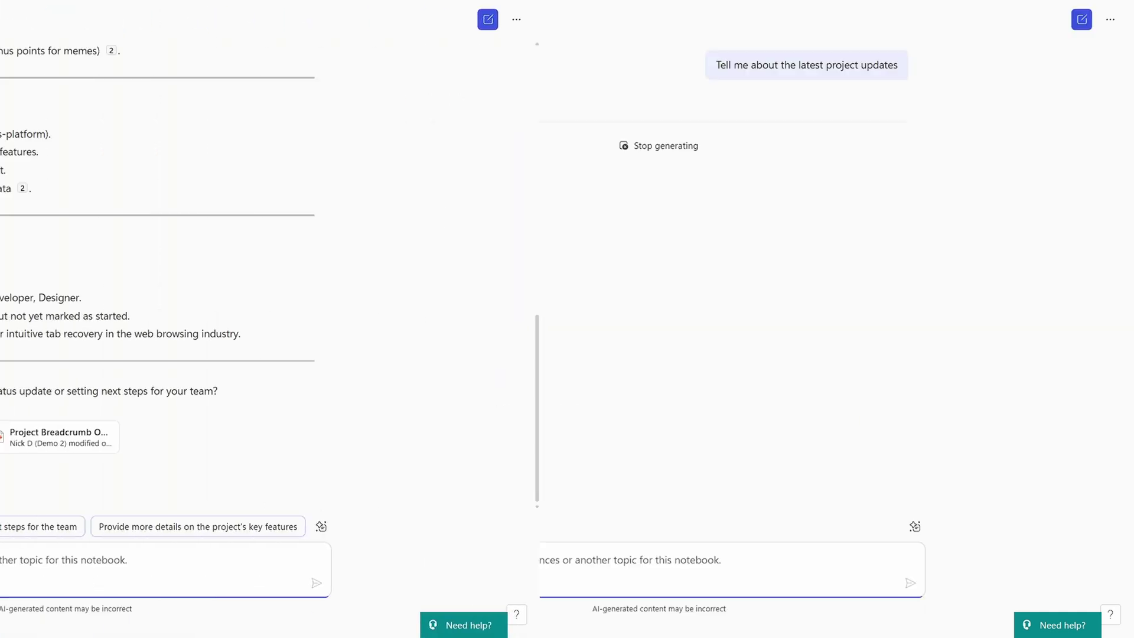
{"action": "left_click", "coordinate": [284, 24]}
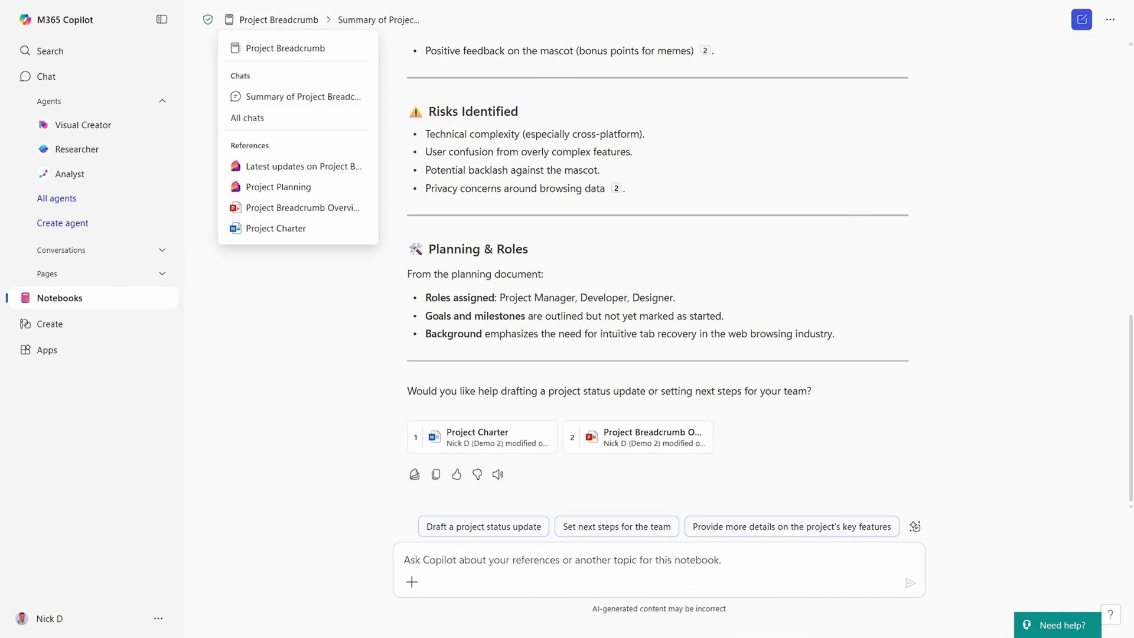
{"action": "left_click", "coordinate": [285, 48]}
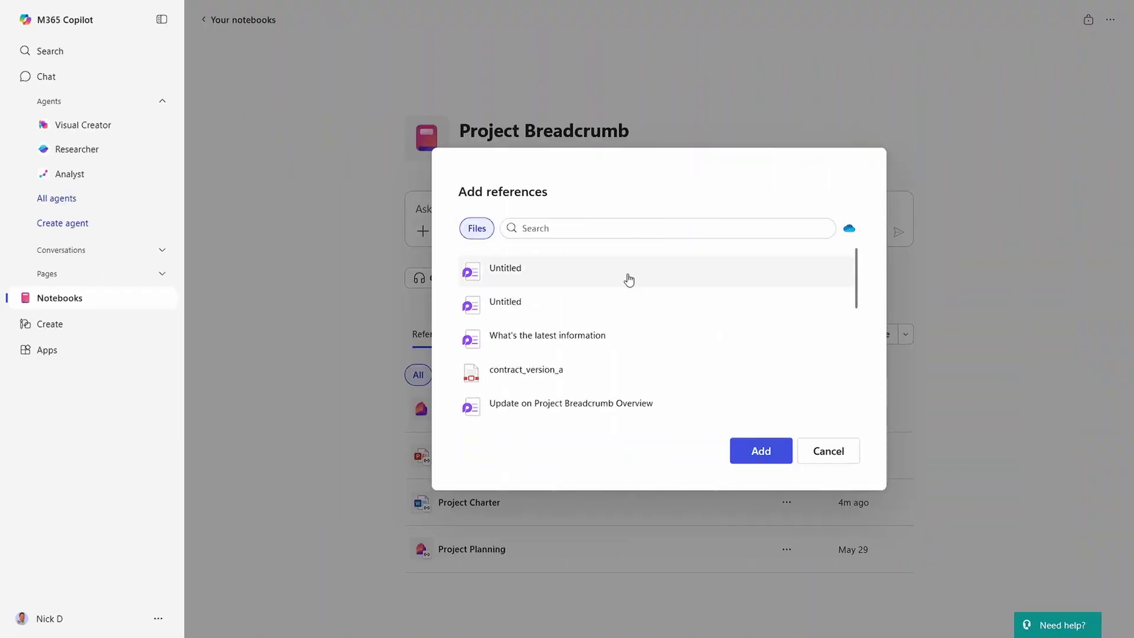
Step: Browse the files that can be added as notebook references and open the OneDrive file picker
{"action": "scroll", "coordinate": [629, 279], "scroll_direction": "down", "scroll_amount": 2}
{"action": "scroll", "coordinate": [628, 279], "scroll_direction": "down", "scroll_amount": 5}
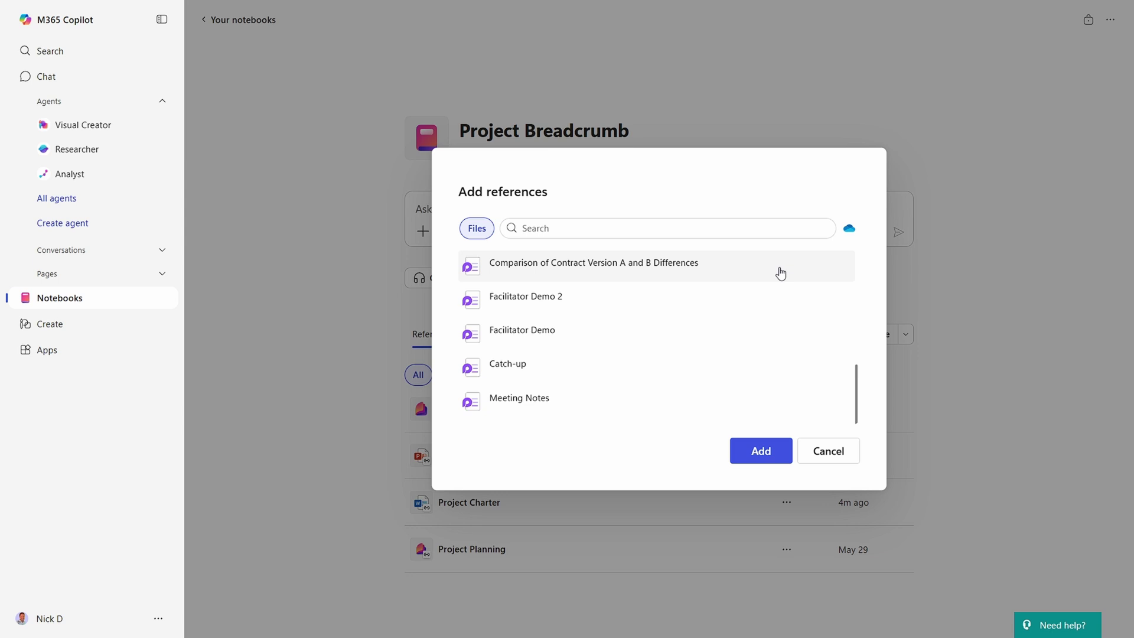
{"action": "left_click", "coordinate": [849, 228]}
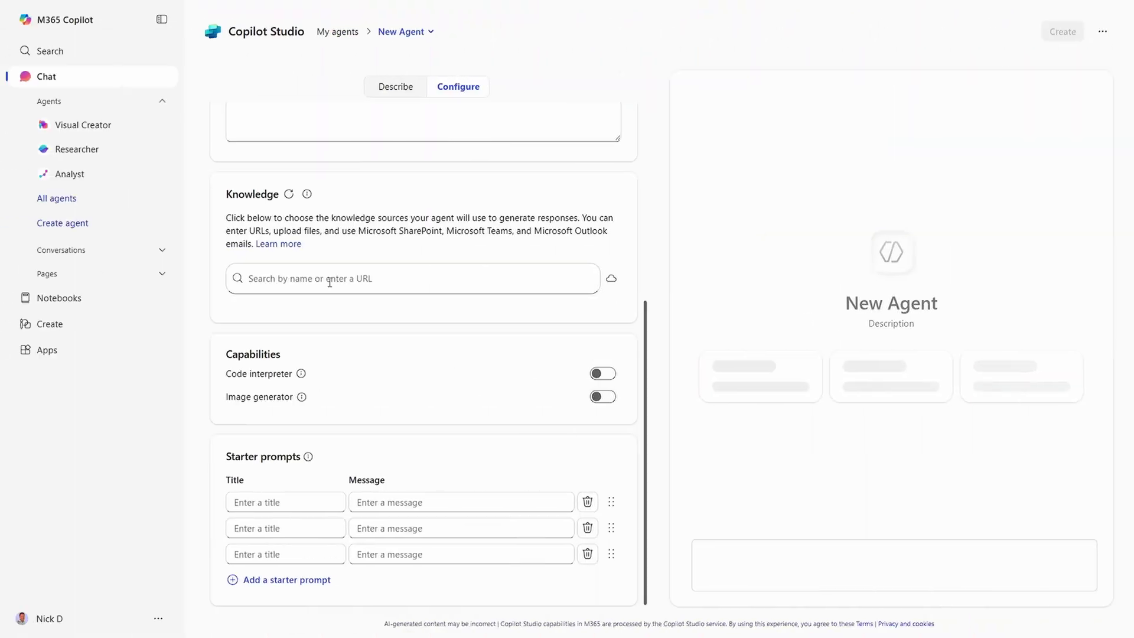
Step: Examine the knowledge sources available for the new agent, including suggested files, meetings and chats and the shared libraries
{"action": "left_click", "coordinate": [318, 279]}
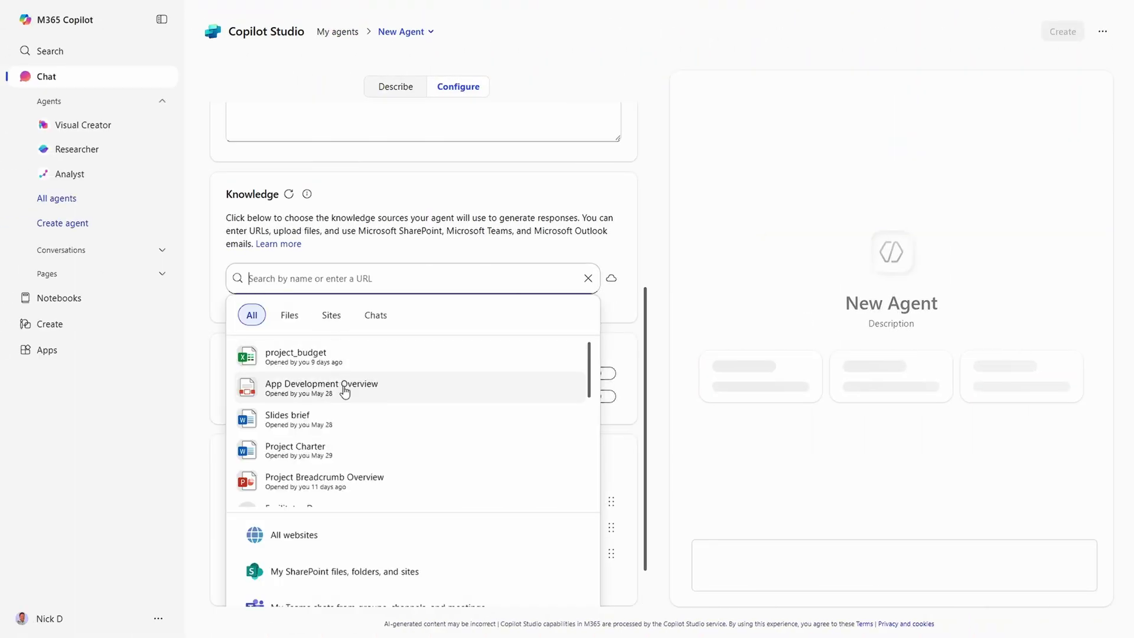
{"action": "scroll", "coordinate": [331, 363], "scroll_direction": "down", "scroll_amount": 3}
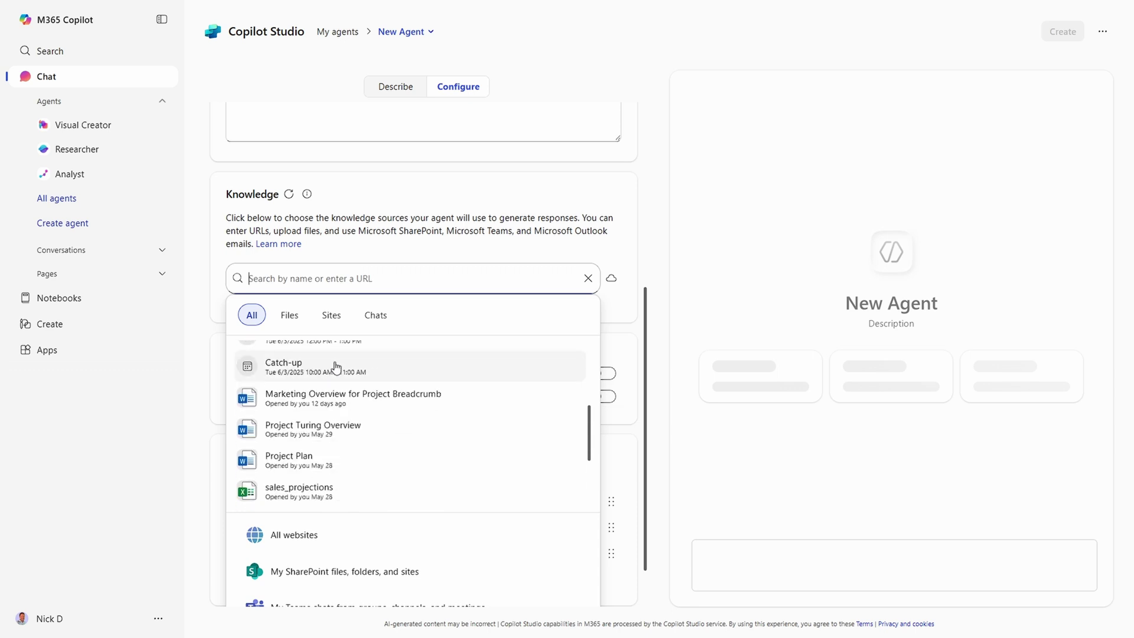
{"action": "scroll", "coordinate": [446, 366], "scroll_direction": "down", "scroll_amount": 3}
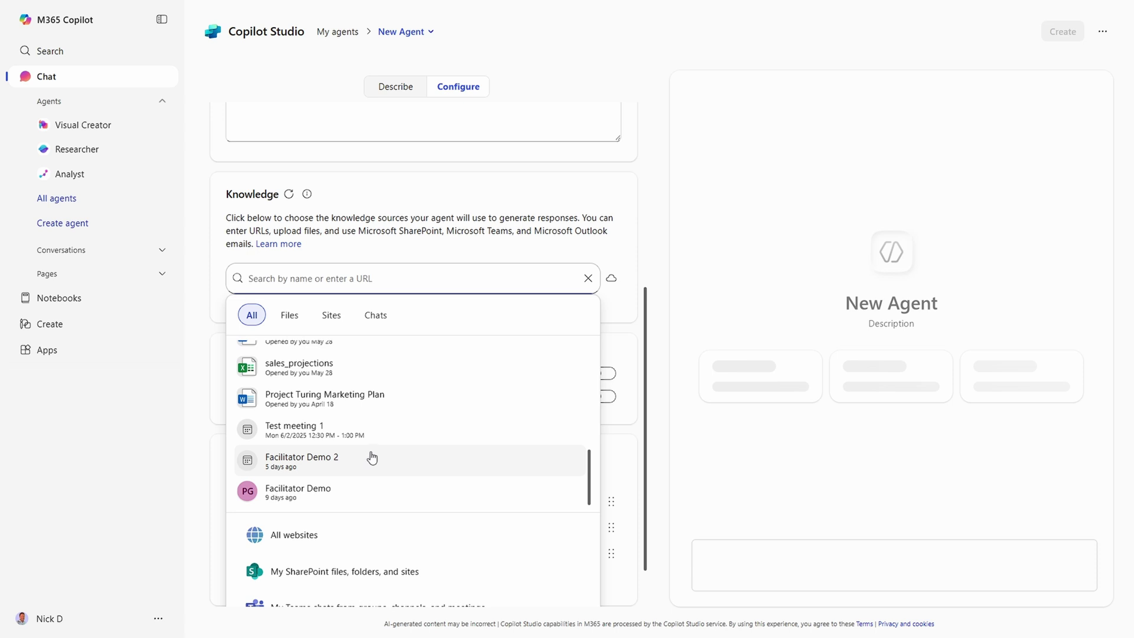
{"action": "scroll", "coordinate": [372, 455], "scroll_direction": "up", "scroll_amount": 5}
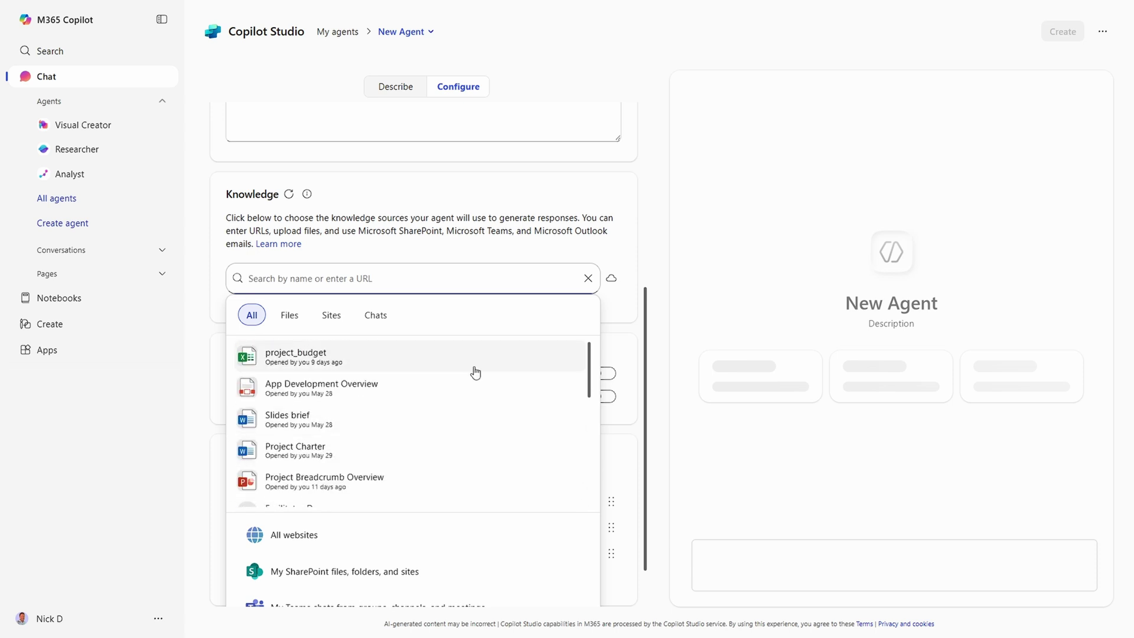
{"action": "left_click", "coordinate": [612, 280]}
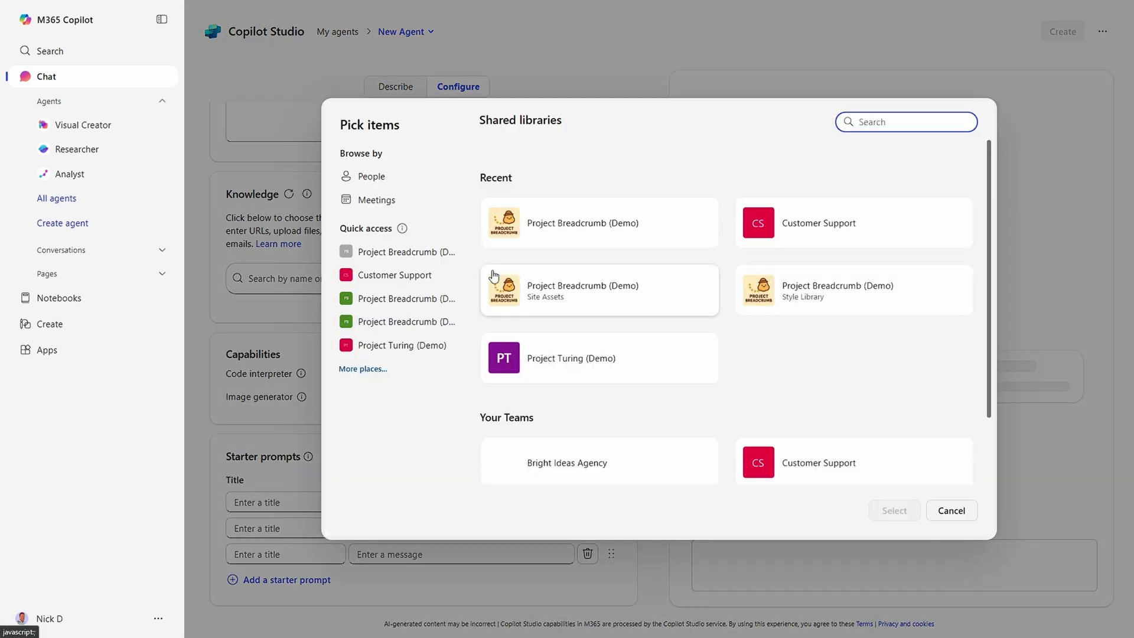
{"action": "scroll", "coordinate": [477, 360], "scroll_direction": "down", "scroll_amount": 3}
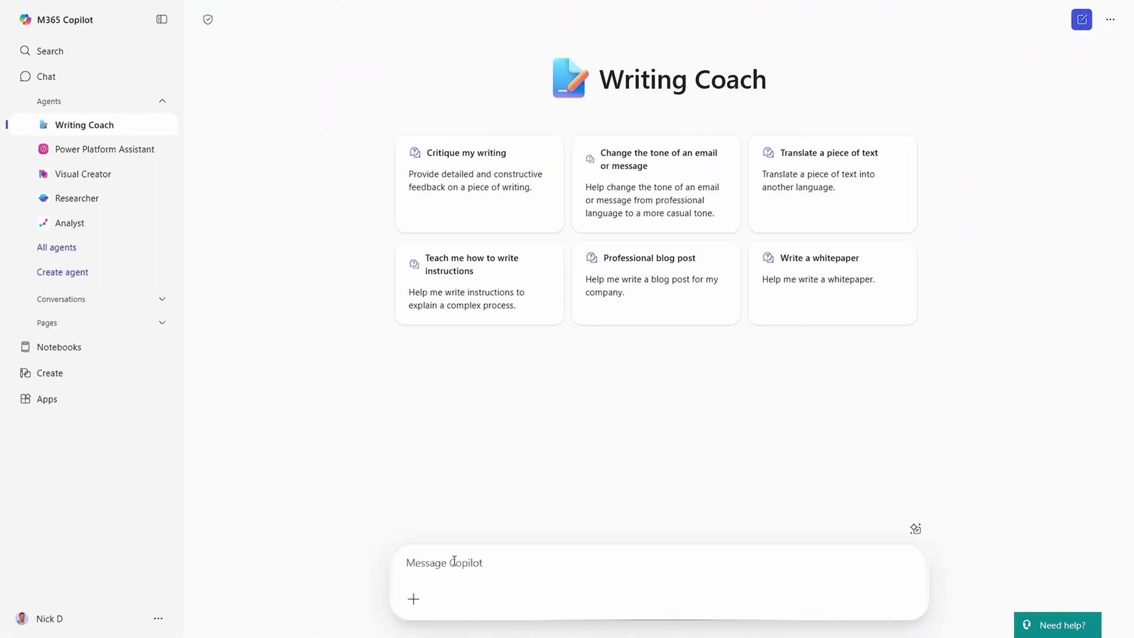
Step: Start a reference lookup with "/" in a message to the Writing Coach agent
{"action": "type", "text": "/"}
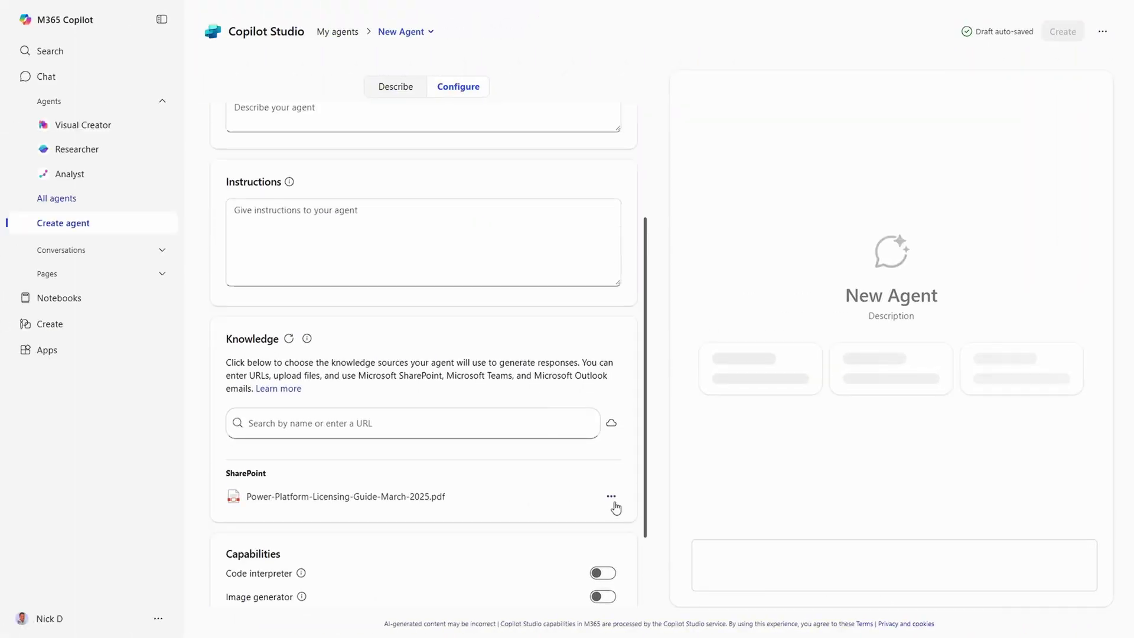
Step: Name the new agent "Power Platform Assistant" and describe it as "Licensing assistant for Power Platform"
{"action": "left_click", "coordinate": [612, 497]}
{"action": "scroll", "coordinate": [416, 395], "scroll_direction": "up", "scroll_amount": 3}
{"action": "triple_click", "coordinate": [301, 236]}
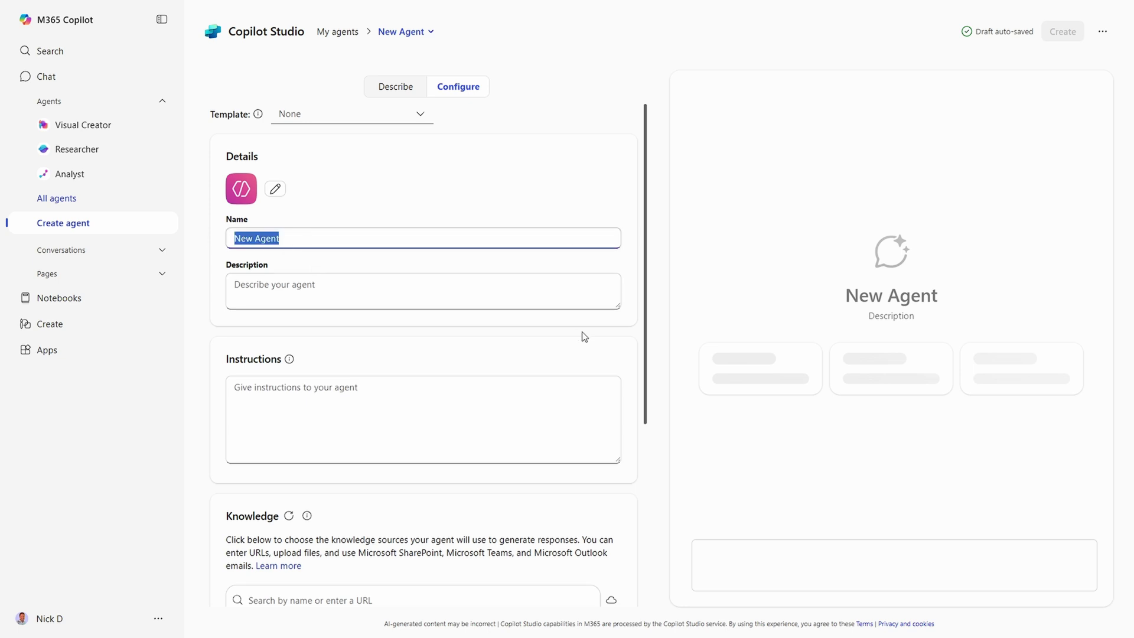
{"action": "type", "text": "Power Platform"}
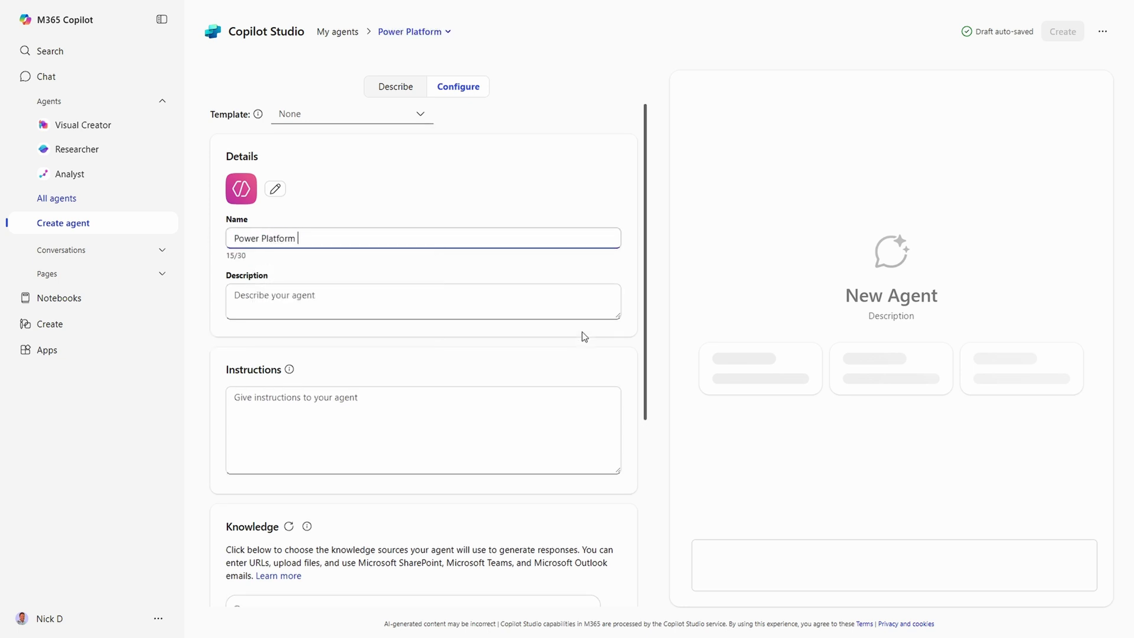
{"action": "type", "text": " Assistant"}
{"action": "left_click", "coordinate": [331, 293]}
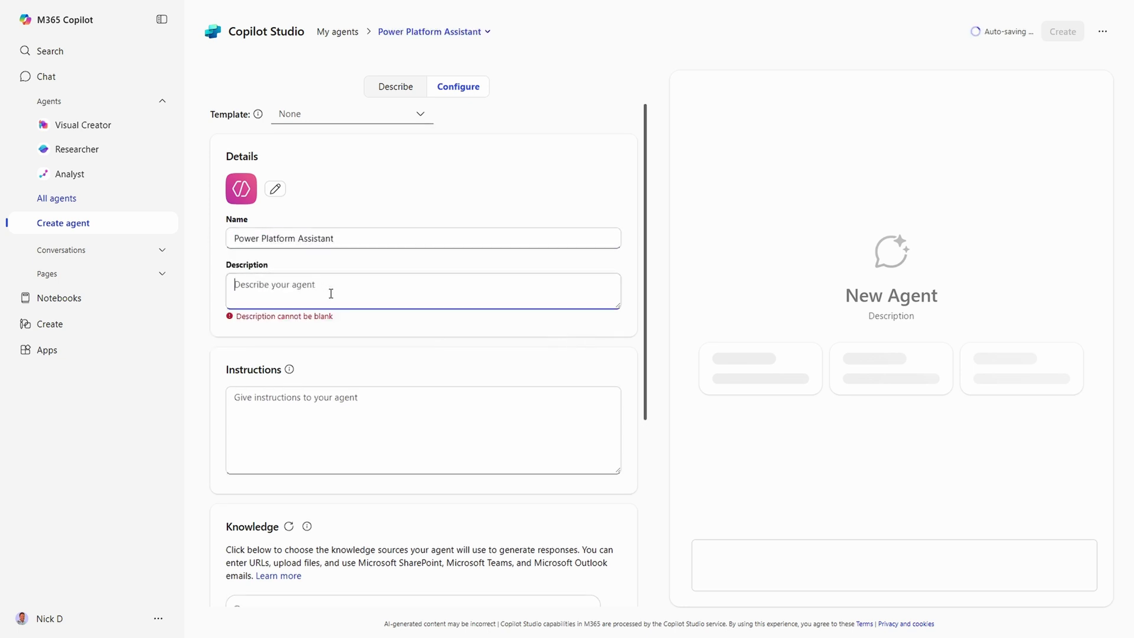
{"action": "type", "text": "L"}
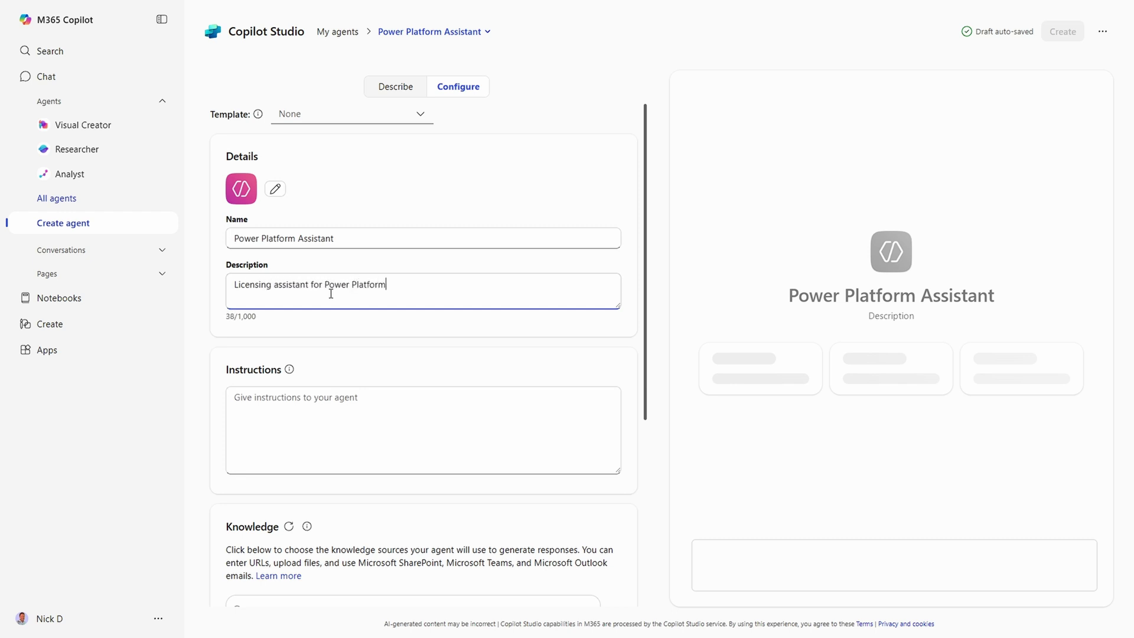
Step: Enter agent instructions requesting clear, factual answers for a non-technical audience, using bullet lists or check lists to break information into understandable chunks
{"action": "left_click", "coordinate": [289, 438]}
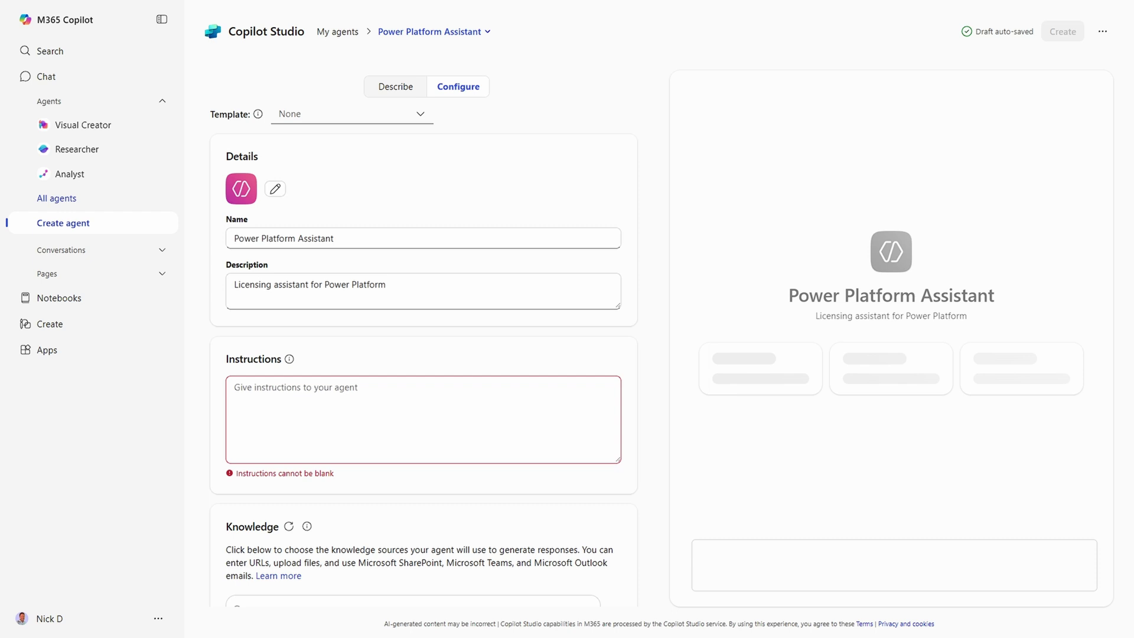
{"action": "left_click", "coordinate": [337, 390]}
{"action": "type", "text": "Provide clear, factual answers, for a non-technical audience. Use bullet lists or check lists to break up information into understandable chunks"}
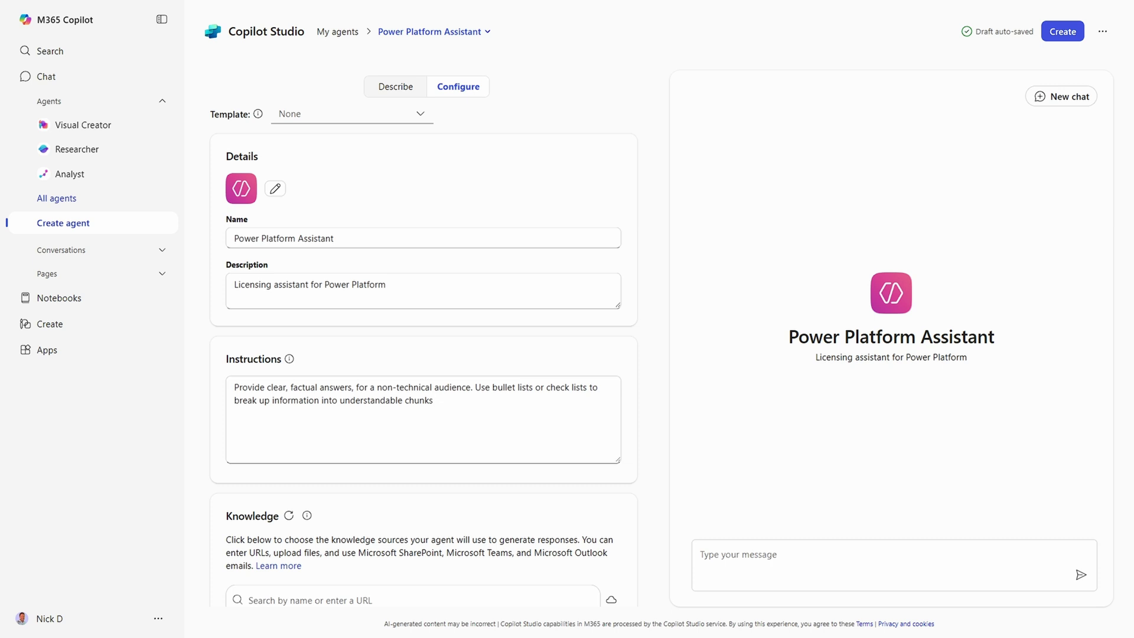
{"action": "scroll", "coordinate": [498, 354], "scroll_direction": "down", "scroll_amount": 4}
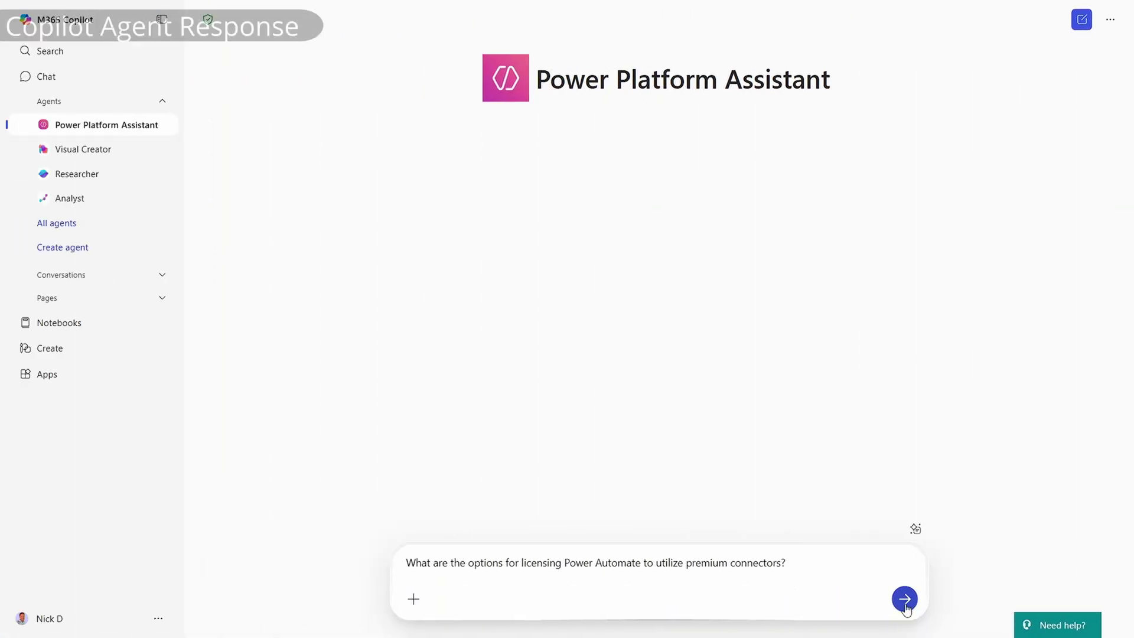
Step: Ask the Power Platform Assistant agent and the Power Platform Licensing notebook "What are the options for licensing Power Automate to utilize premium connectors?"
{"action": "left_click", "coordinate": [904, 599]}
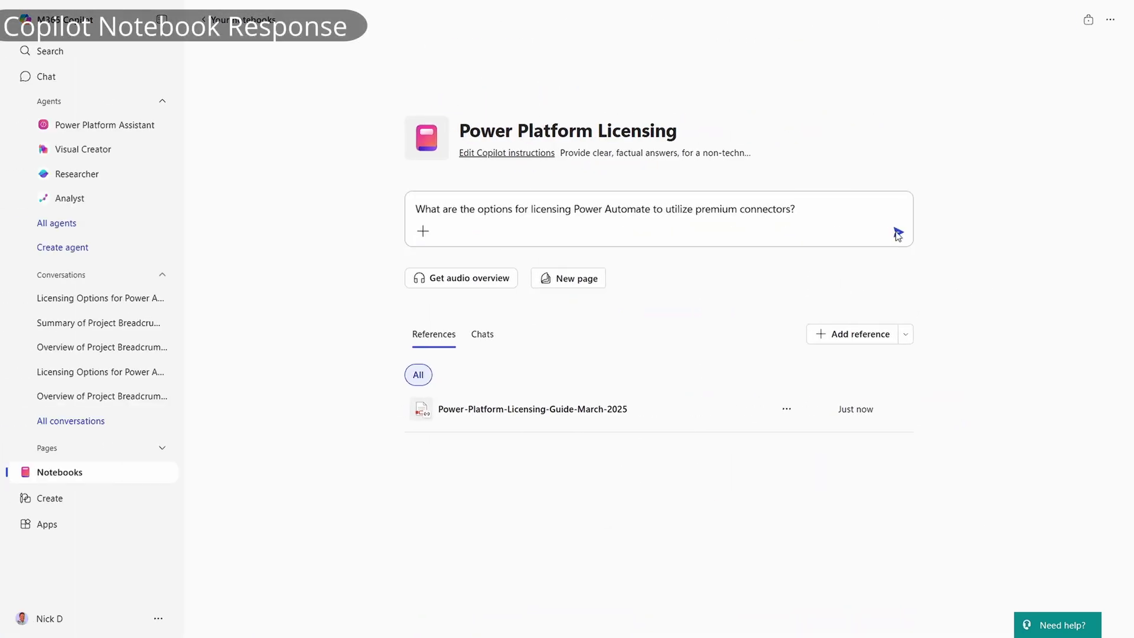
{"action": "left_click", "coordinate": [898, 232]}
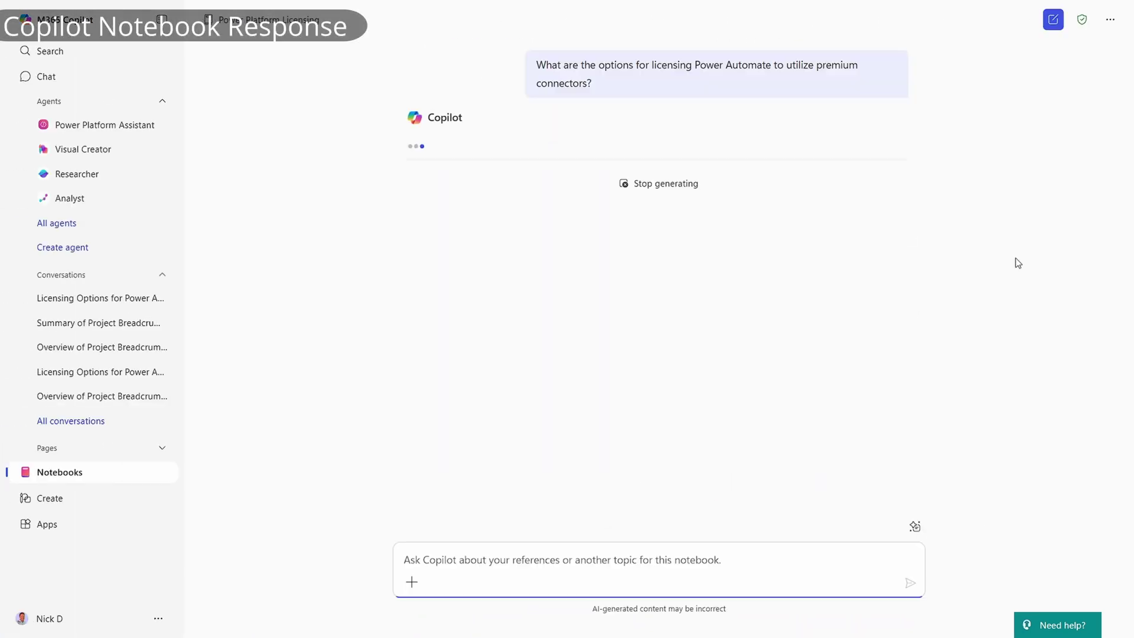
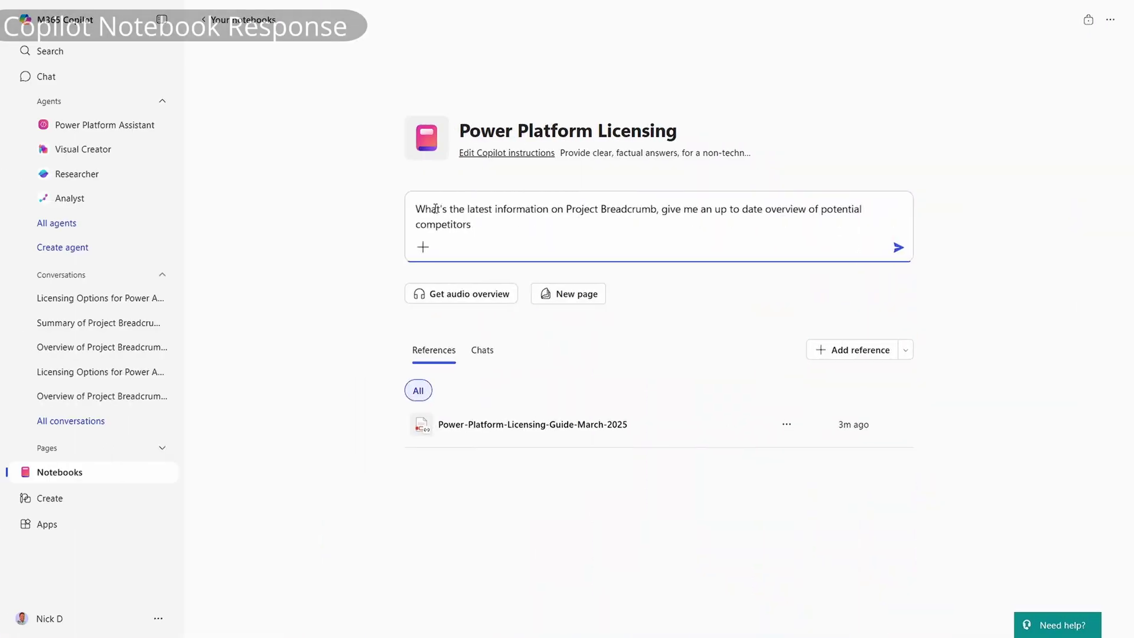
Step: Ask the Power Platform Licensing notebook for the latest information on Project Breadcrumb and an up to date overview of potential competitors
{"action": "key", "text": "Return"}
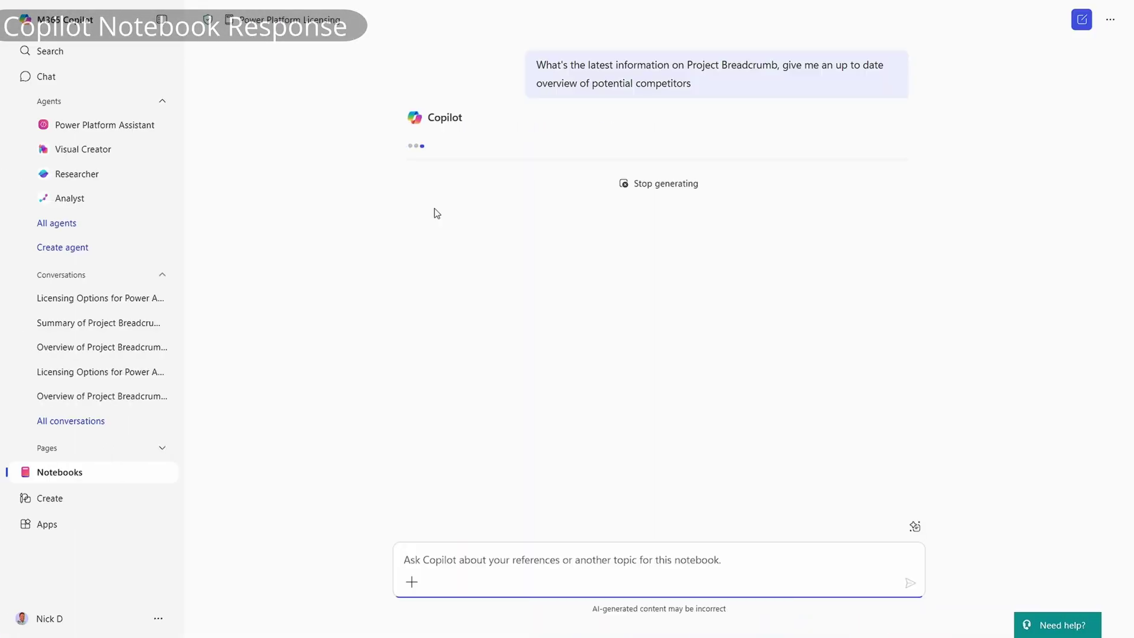